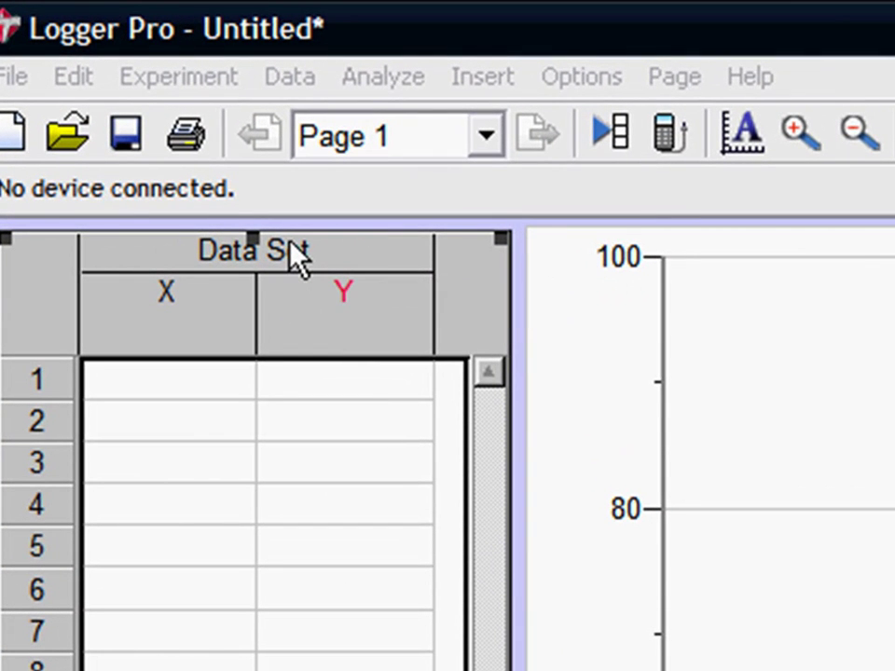
Rename the data set to 'Balloon Car 1'.
{"action": "double_click", "coordinate": [296, 255]}
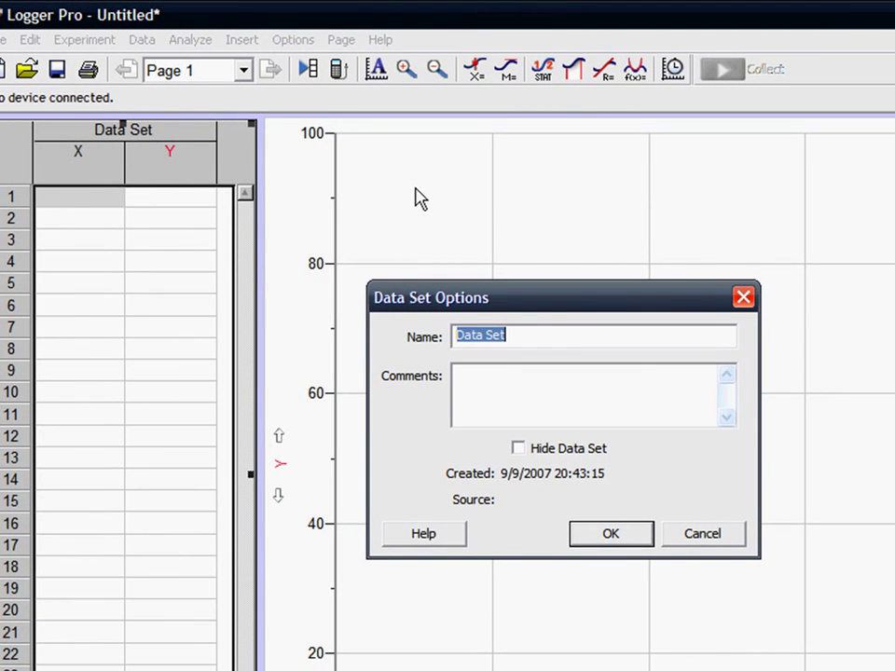
{"action": "type", "text": "Ba"}
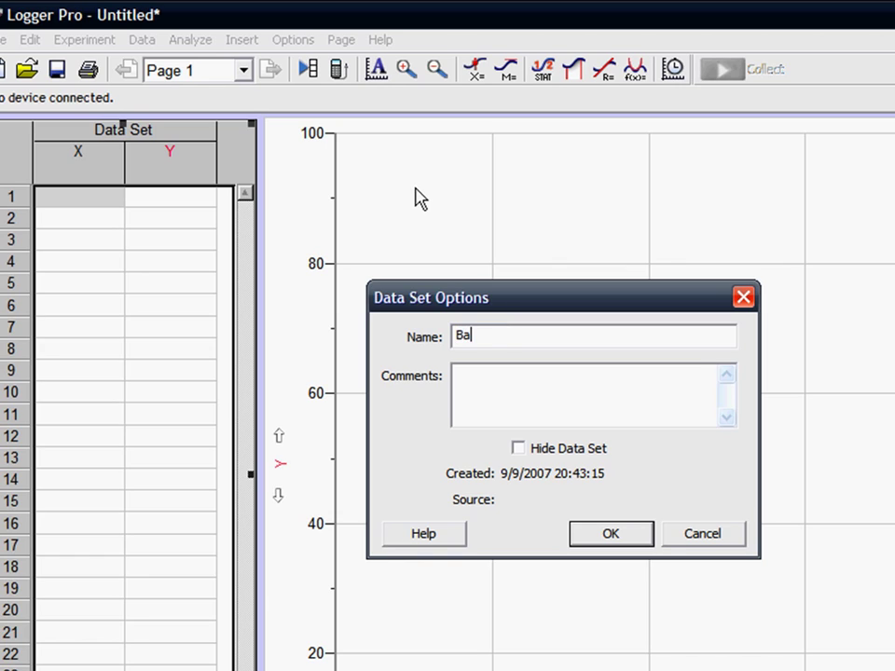
{"action": "type", "text": "lloon Car 1"}
{"action": "left_click", "coordinate": [610, 534]}
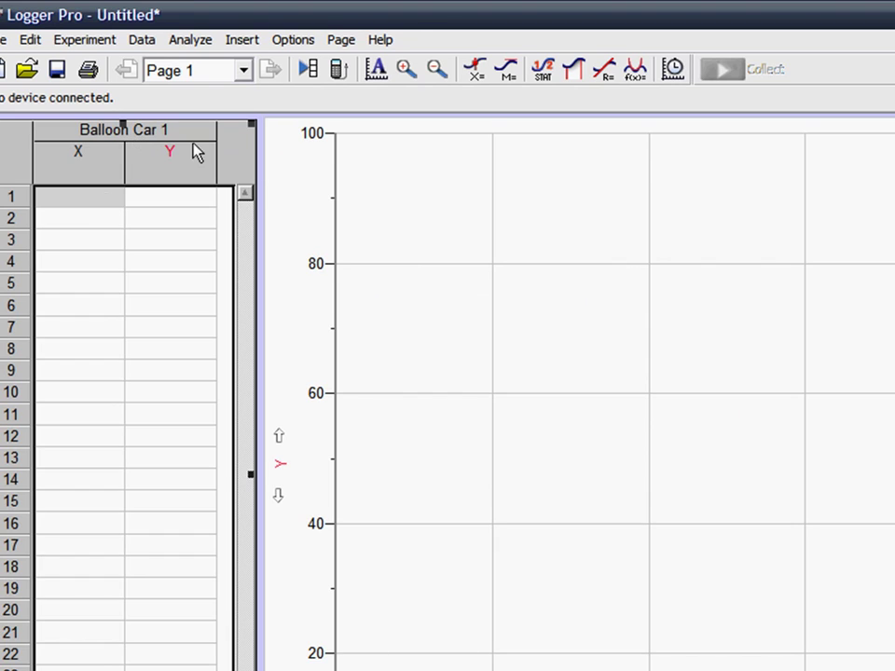
Define the X column as Time with short name t and units s.
{"action": "double_click", "coordinate": [79, 156]}
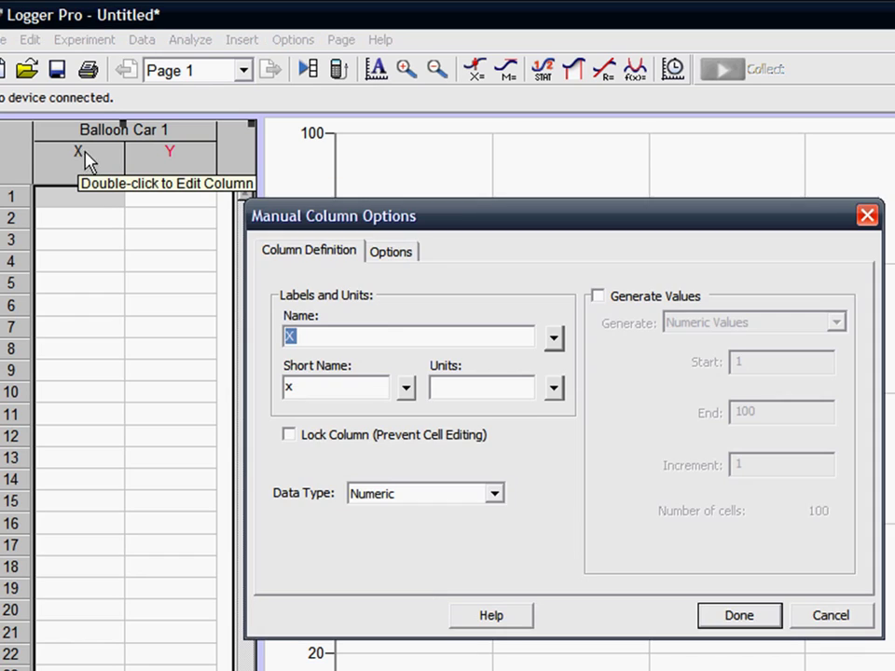
{"action": "type", "text": "Time"}
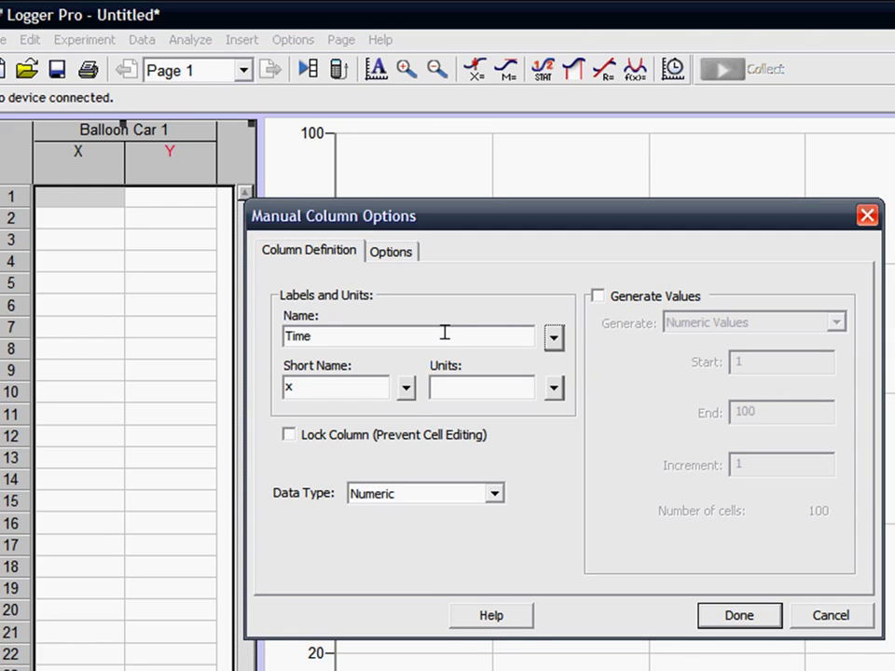
{"action": "key", "text": "Tab"}
{"action": "type", "text": "t"}
{"action": "key", "text": "Tab"}
{"action": "left_click", "coordinate": [456, 388]}
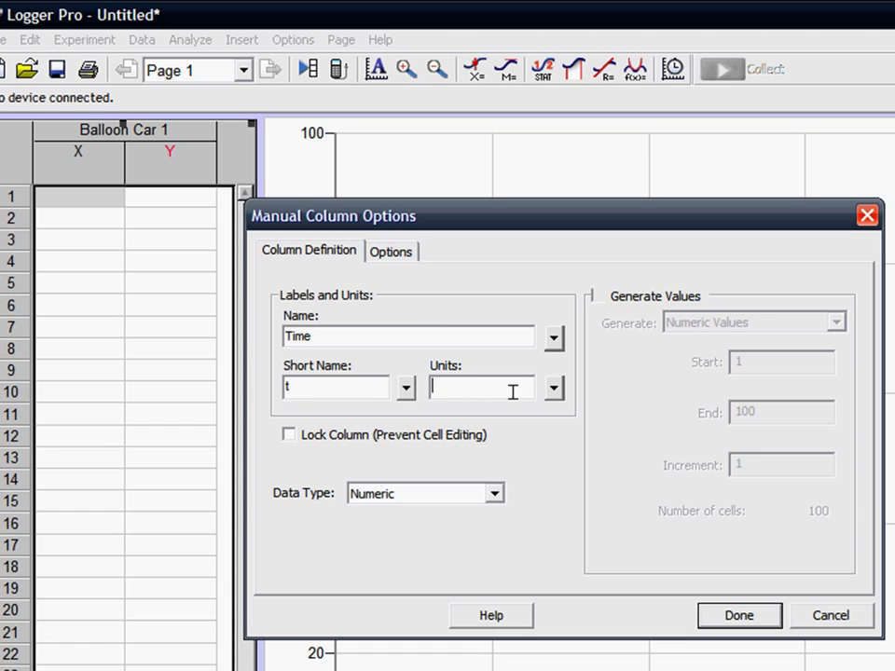
{"action": "type", "text": "s"}
{"action": "left_click", "coordinate": [755, 617]}
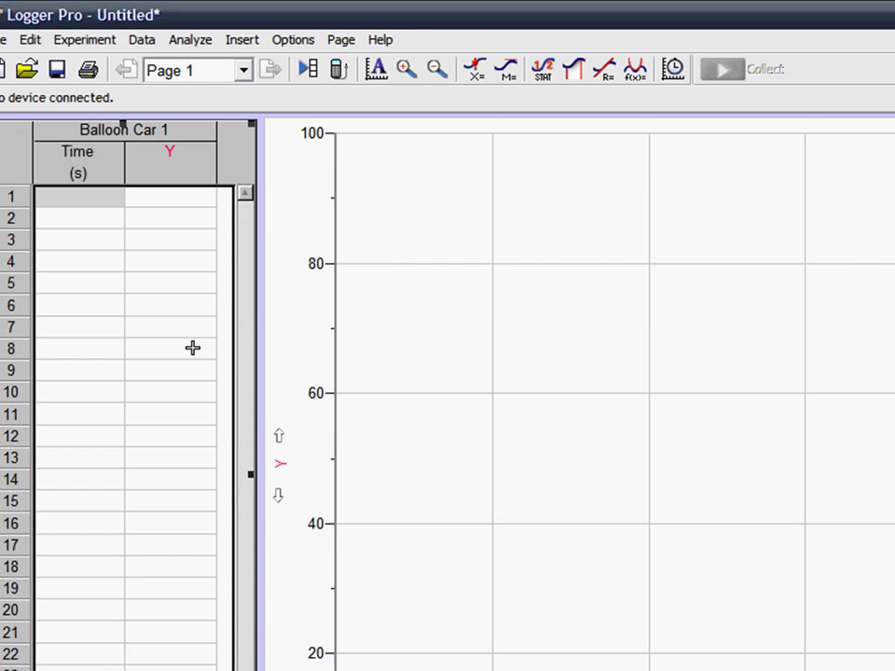
Define the Y column as Position with short name x and units cm.
{"action": "double_click", "coordinate": [170, 156]}
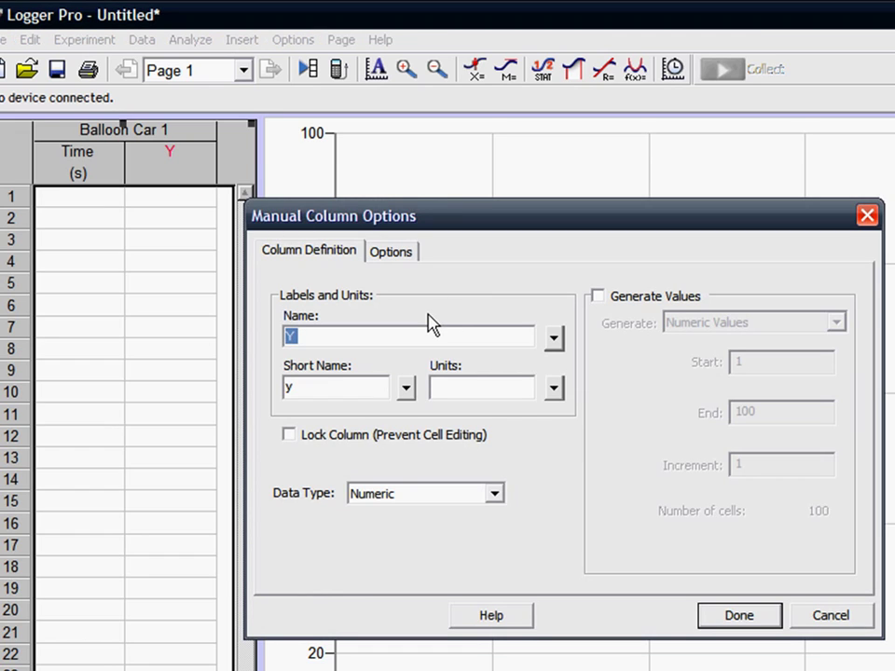
{"action": "type", "text": "Position"}
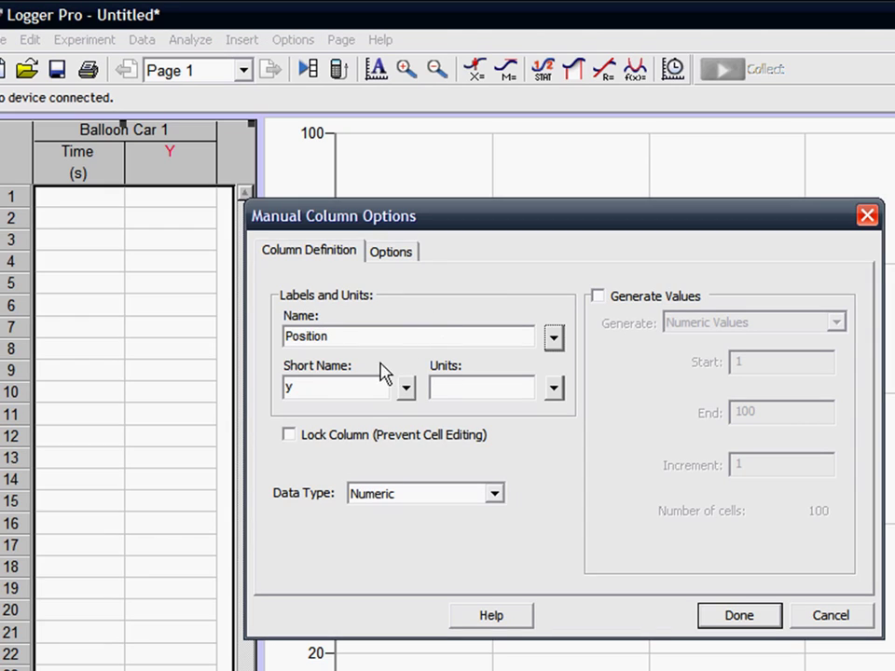
{"action": "double_click", "coordinate": [330, 387]}
{"action": "type", "text": "x"}
{"action": "left_click", "coordinate": [461, 391]}
{"action": "type", "text": "cm"}
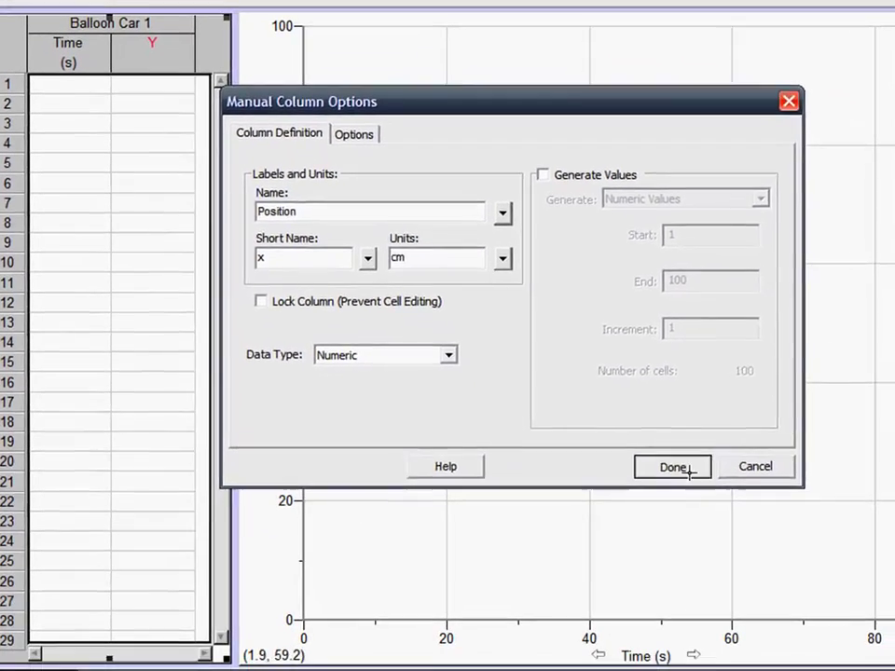
{"action": "left_click", "coordinate": [739, 615]}
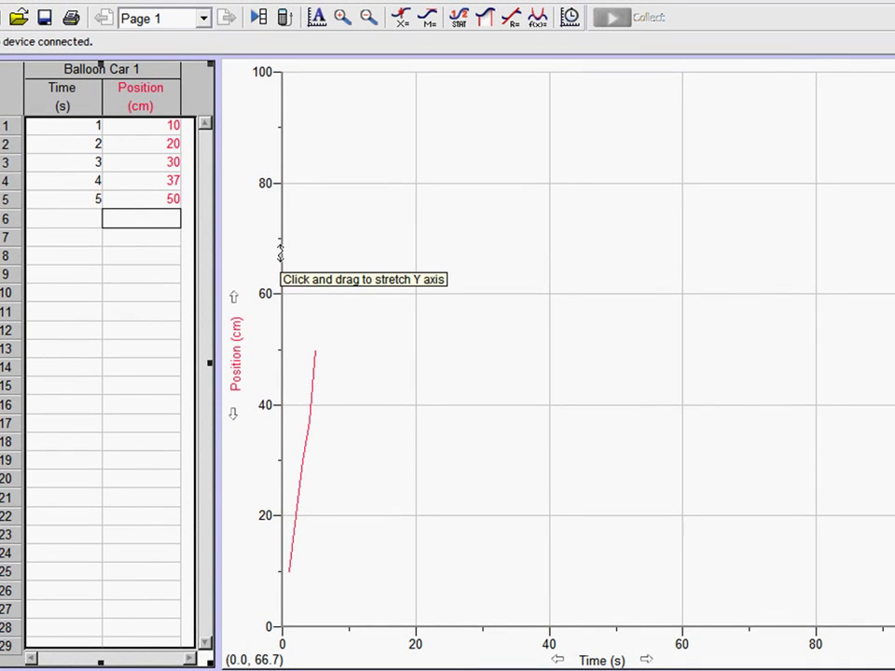
Stretch the position and time axes so the line spreads across the plot.
{"action": "left_click_drag", "start_coordinate": [281, 253], "coordinate": [282, 84]}
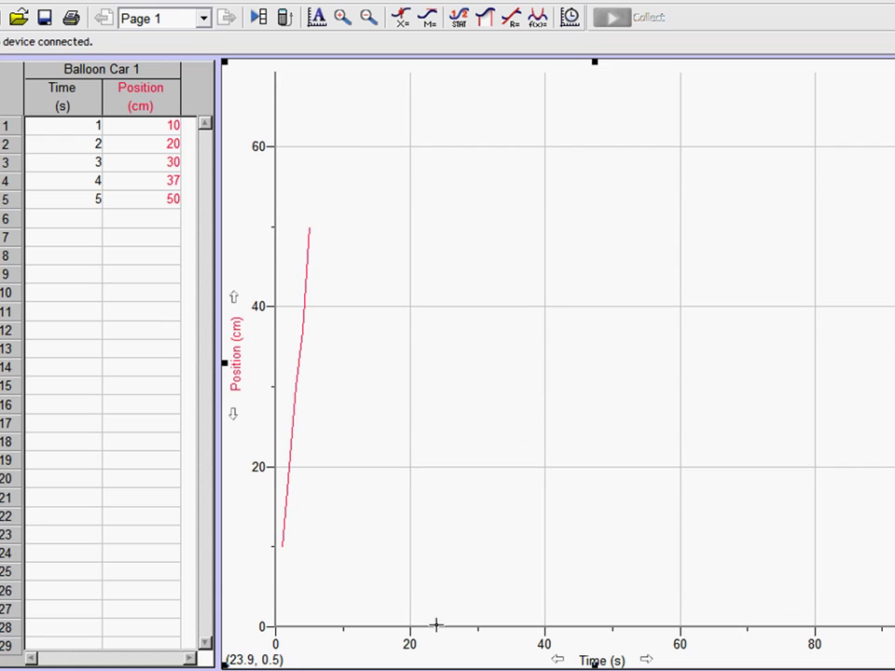
{"action": "left_click_drag", "start_coordinate": [436, 628], "coordinate": [876, 626]}
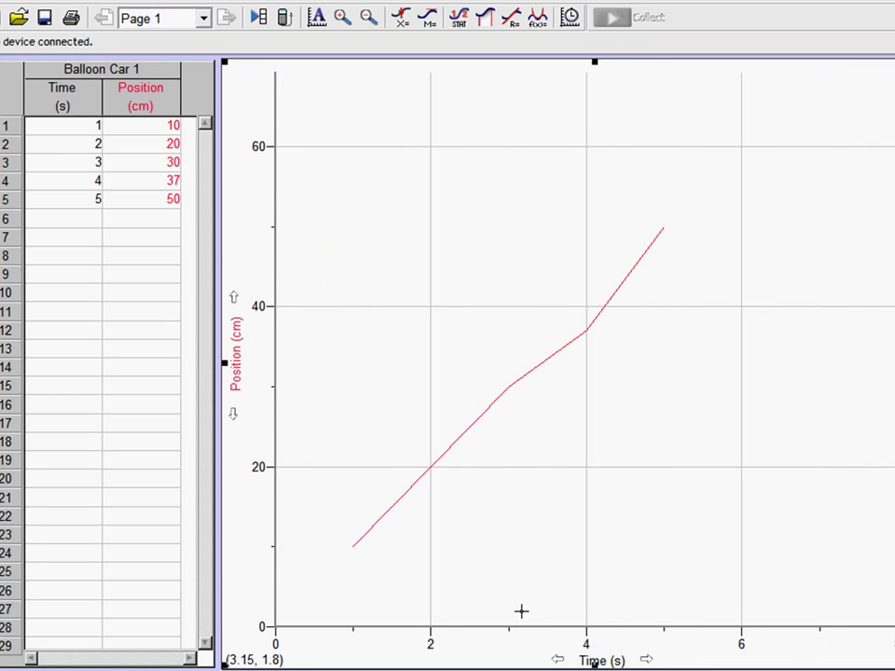
Autoscale the graph, then fine-tune the axes to about 1–5 s and 10–50 cm.
{"action": "left_click", "coordinate": [315, 26]}
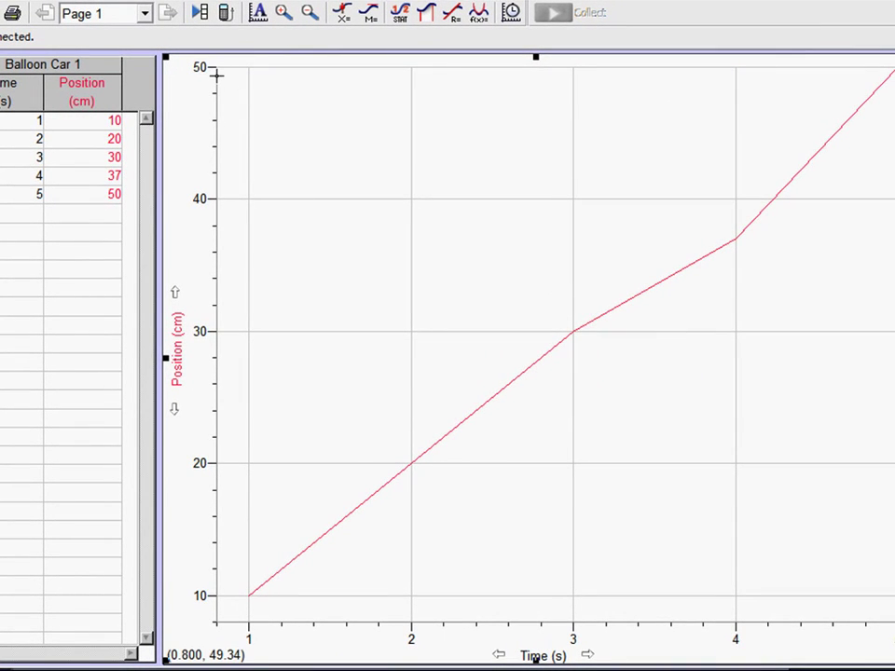
{"action": "left_click_drag", "start_coordinate": [212, 75], "coordinate": [213, 86]}
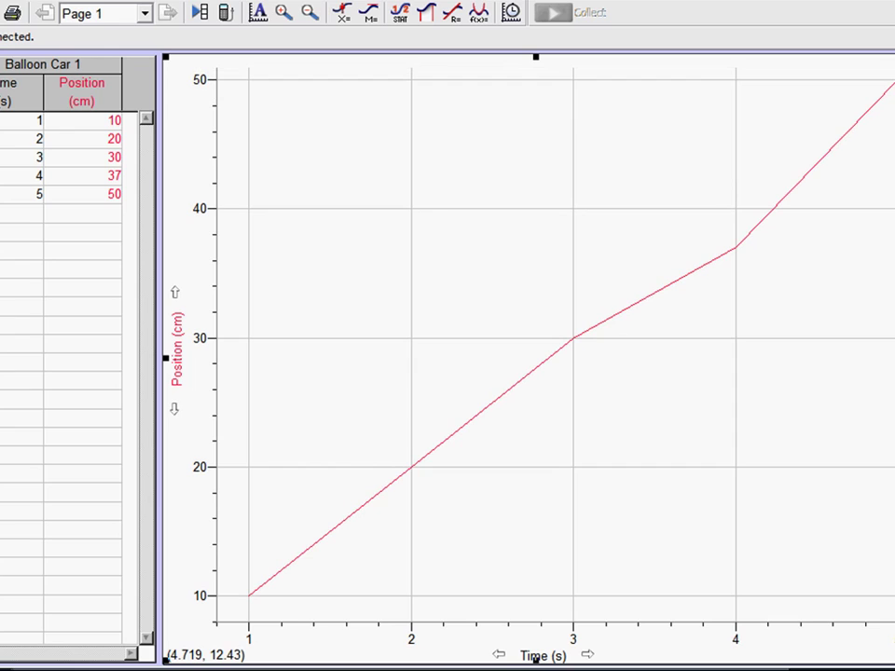
{"action": "left_click_drag", "start_coordinate": [884, 627], "coordinate": [869, 626]}
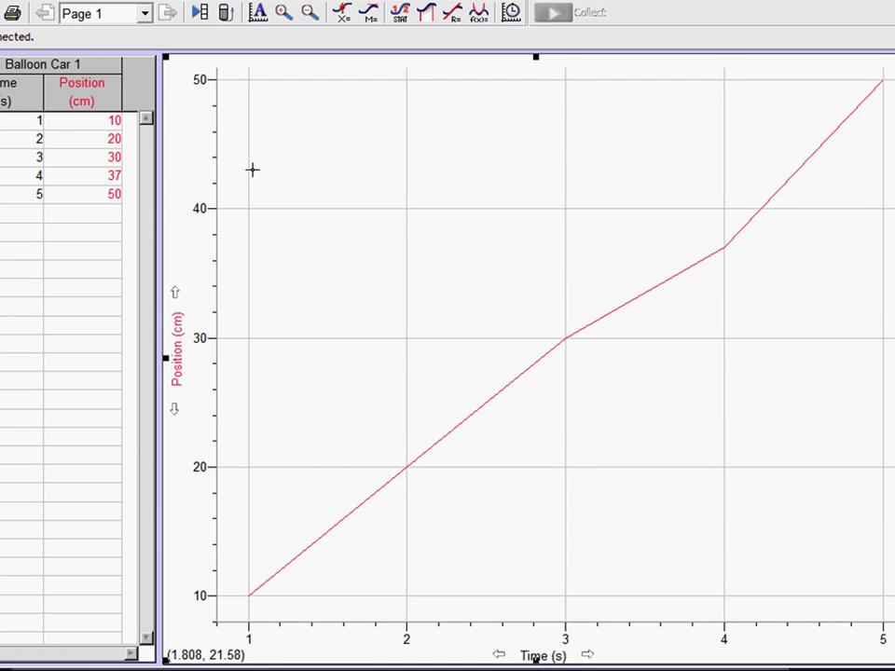
Set the position axis maximum to 52 and the time axis maximum to 5.
{"action": "left_click", "coordinate": [201, 80]}
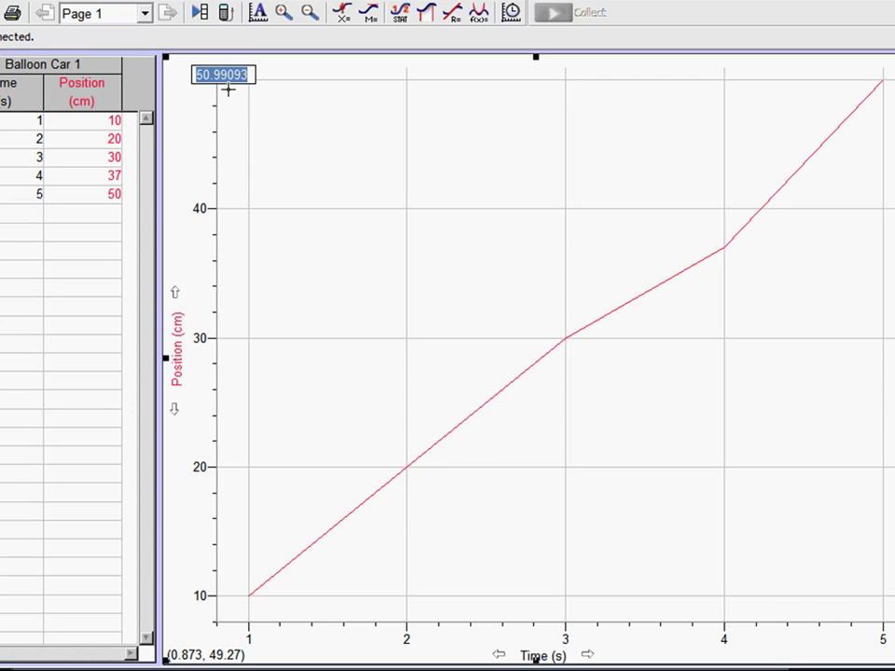
{"action": "type", "text": "52"}
{"action": "key", "text": "Return"}
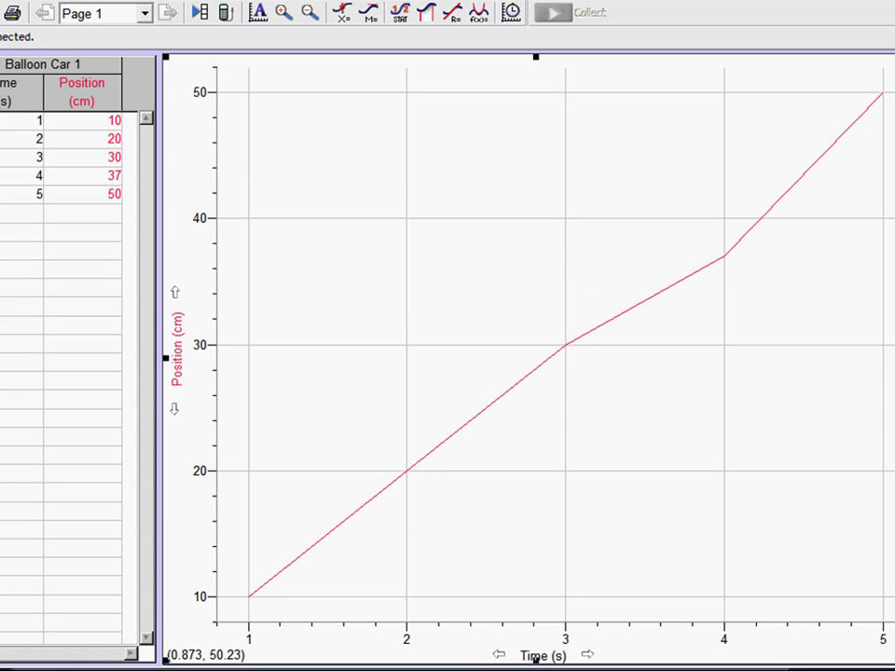
{"action": "left_click", "coordinate": [879, 639]}
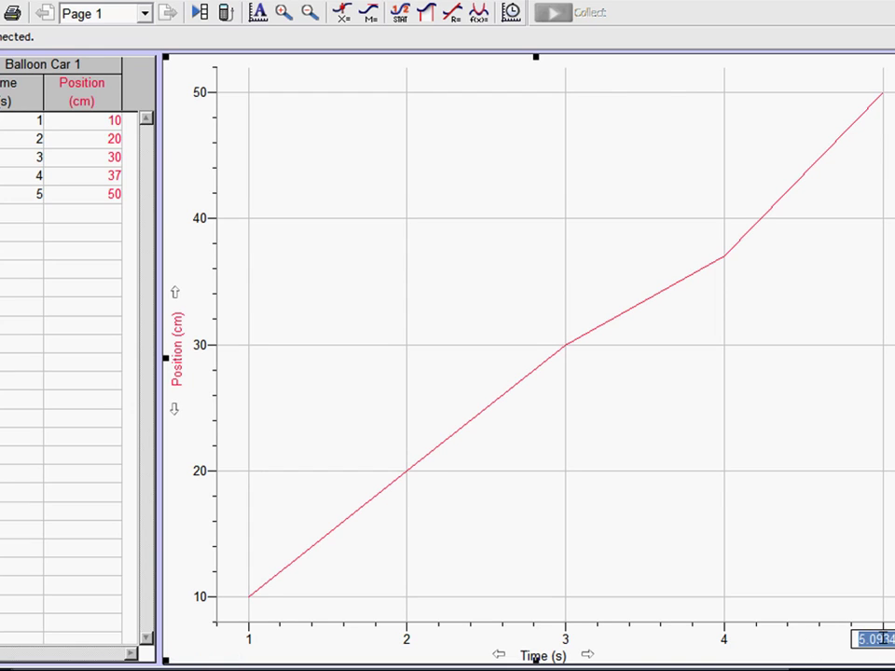
{"action": "key", "text": "BackSpace"}
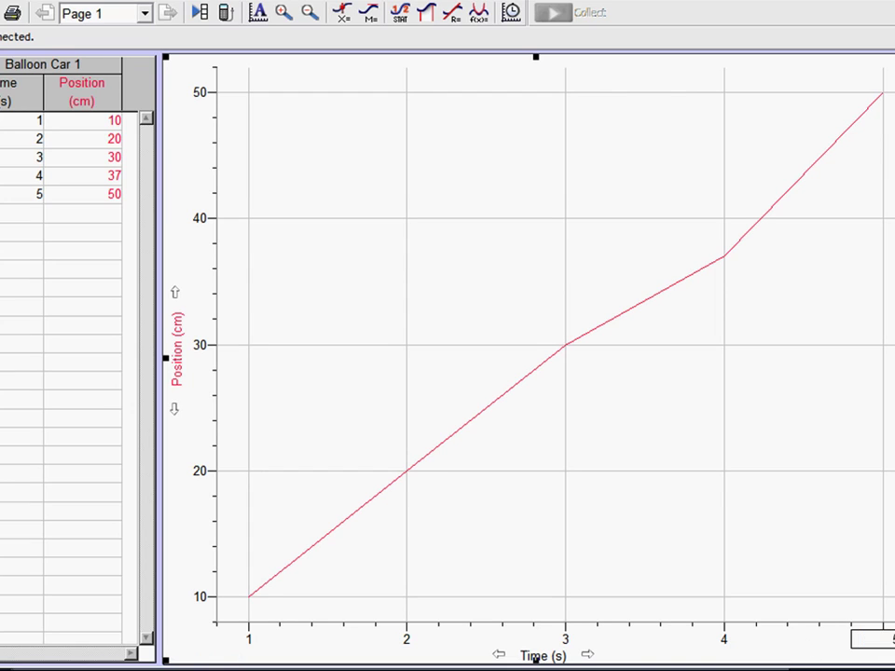
{"action": "key", "text": "Return"}
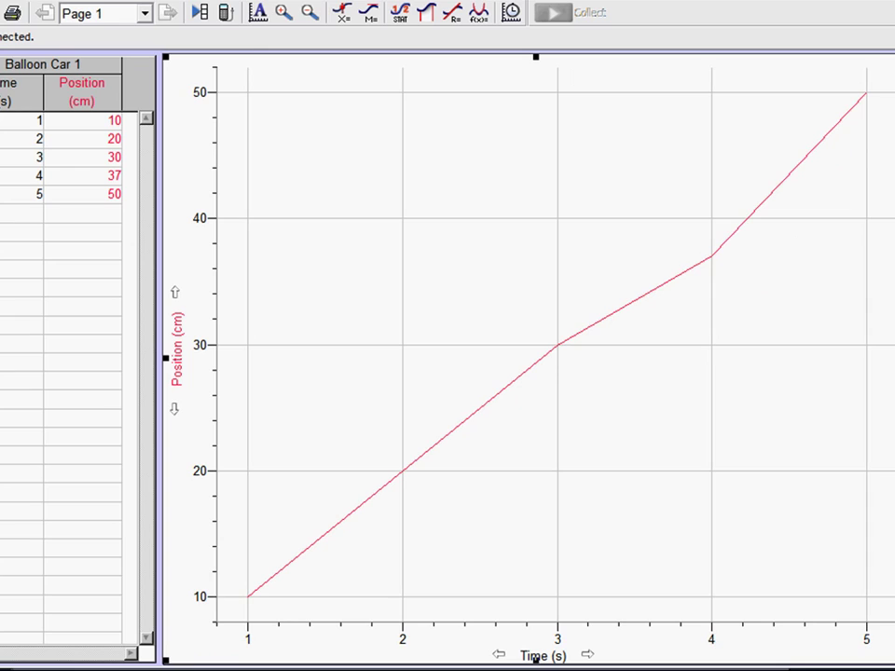
Set both the position and time axis minimums to 0.
{"action": "left_click", "coordinate": [199, 597]}
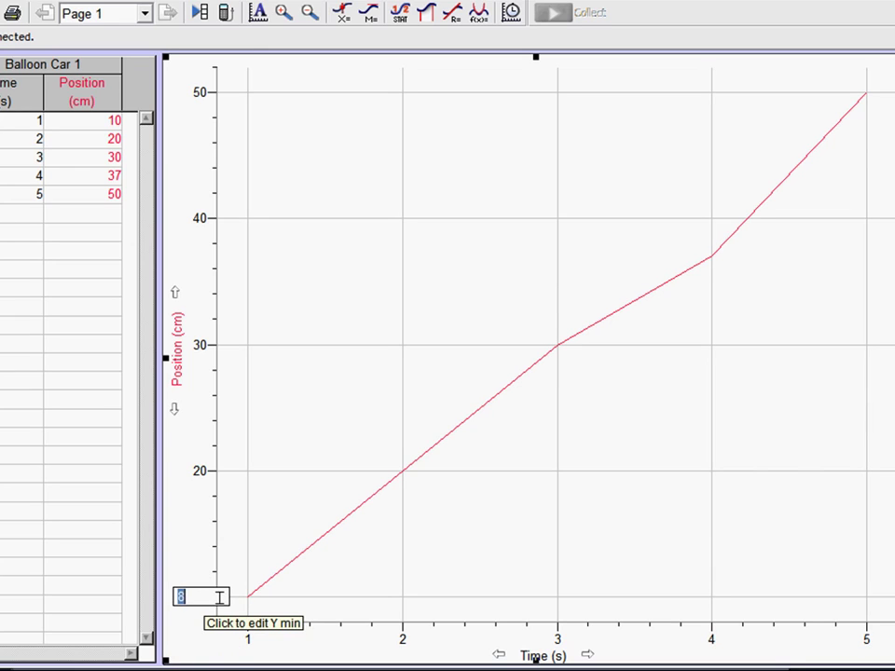
{"action": "type", "text": "0"}
{"action": "left_click", "coordinate": [248, 637]}
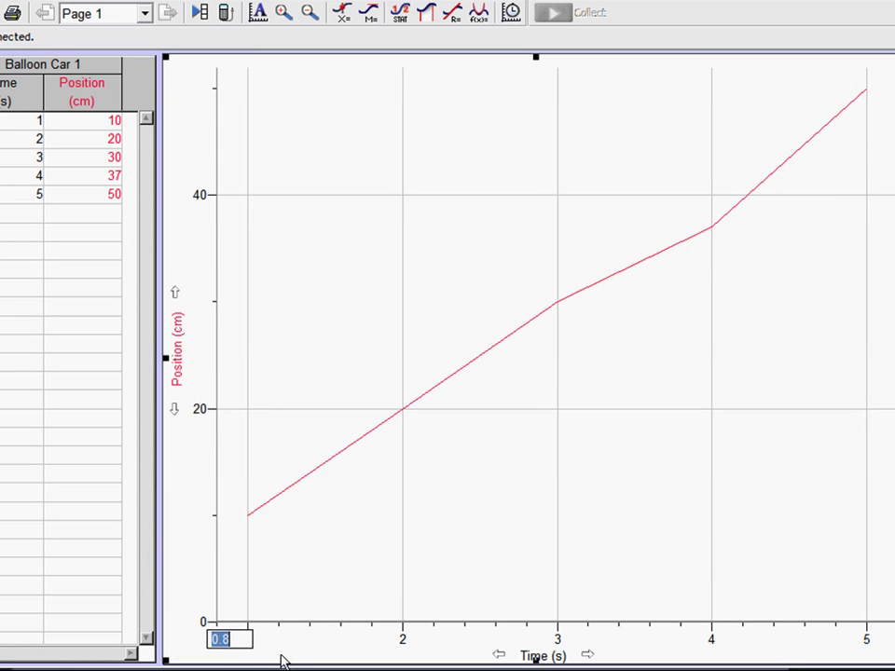
{"action": "type", "text": "0"}
{"action": "key", "text": "Return"}
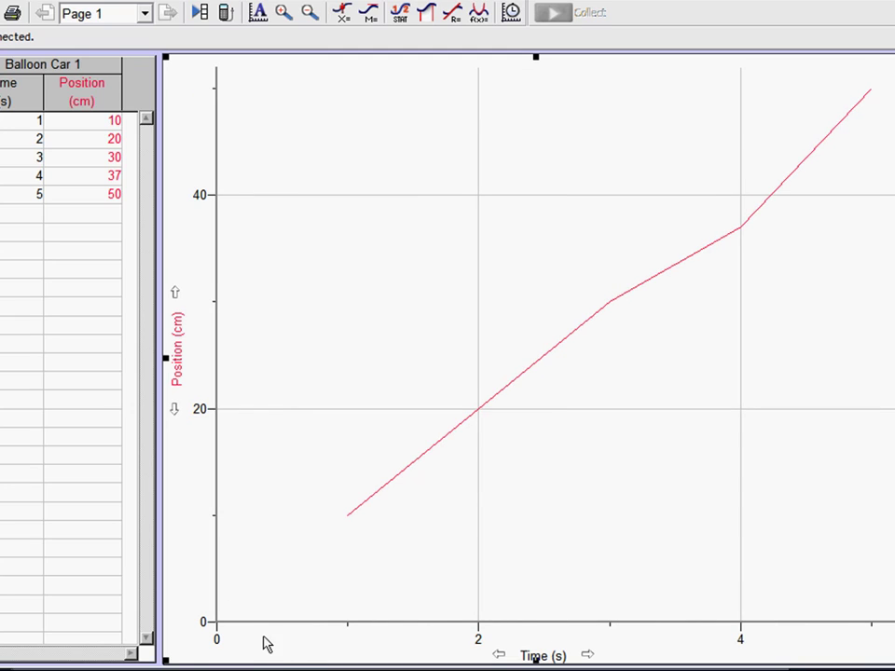
Give the graph the title 'Position vs Time for Balloon Car' in Graph Options.
{"action": "double_click", "coordinate": [396, 379]}
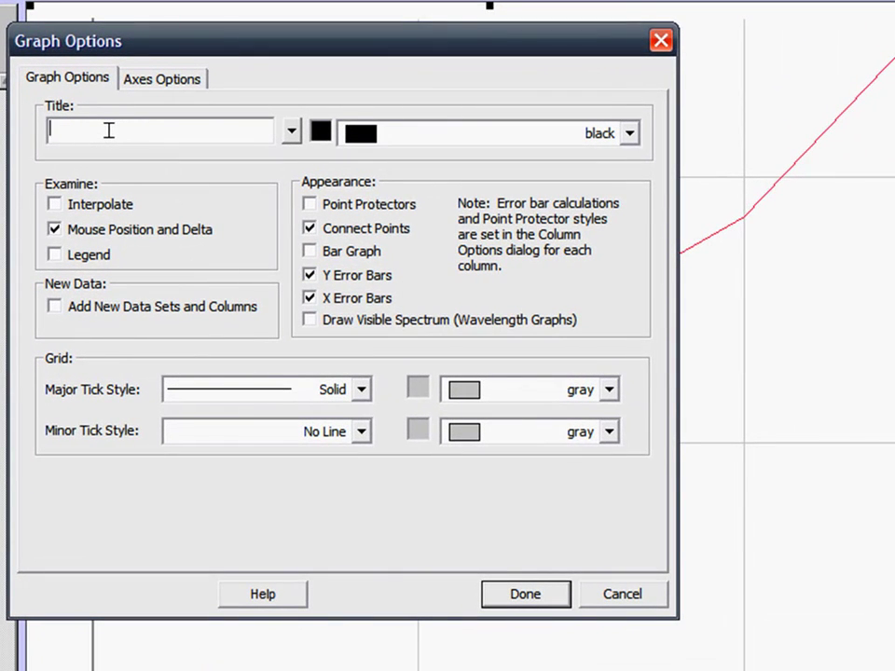
{"action": "left_click", "coordinate": [109, 131]}
{"action": "type", "text": "Position vs Time for Balloon Car"}
{"action": "left_click", "coordinate": [537, 596]}
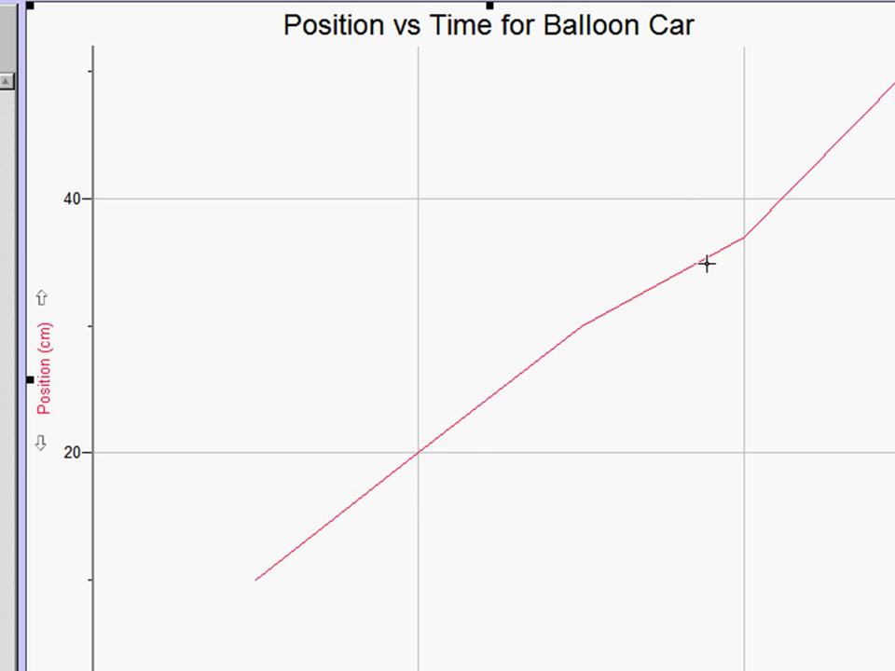
In Graph Options, turn off Connect Points and turn on Point Protectors.
{"action": "double_click", "coordinate": [533, 173]}
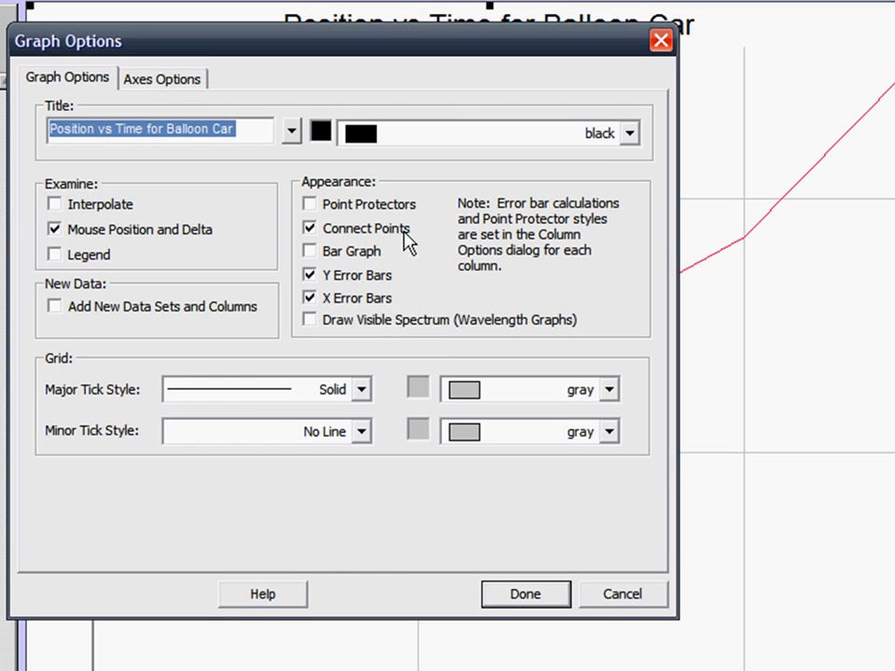
{"action": "left_click", "coordinate": [309, 231]}
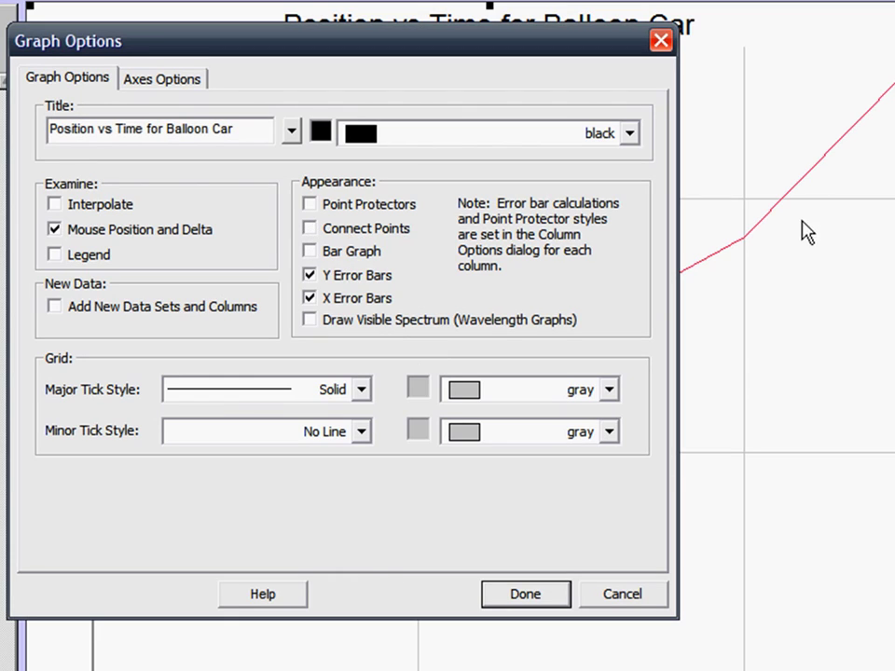
{"action": "left_click", "coordinate": [310, 205]}
{"action": "left_click", "coordinate": [547, 595]}
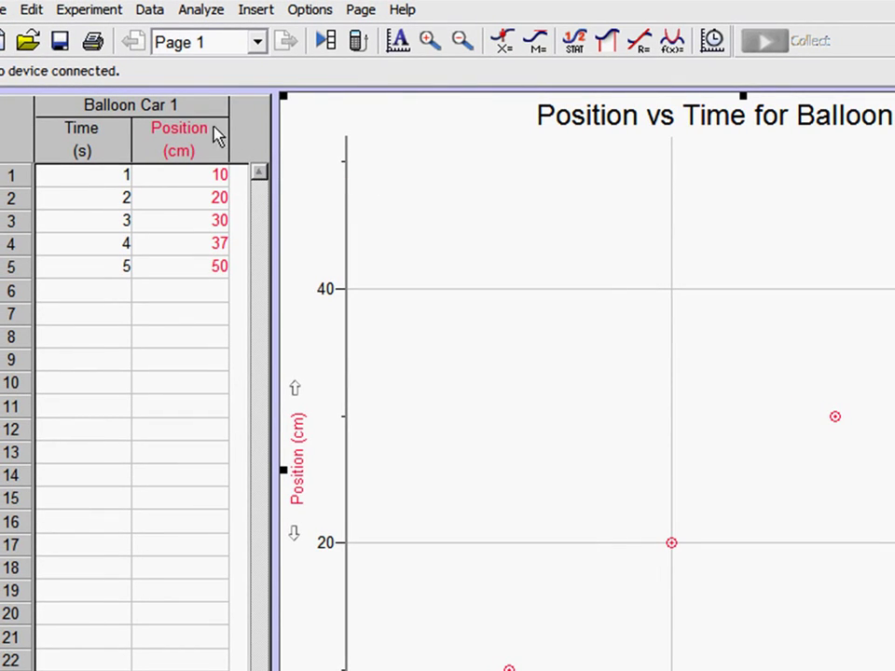
Start a new calculated column named Position with short name x and units m.
{"action": "left_click", "coordinate": [150, 11]}
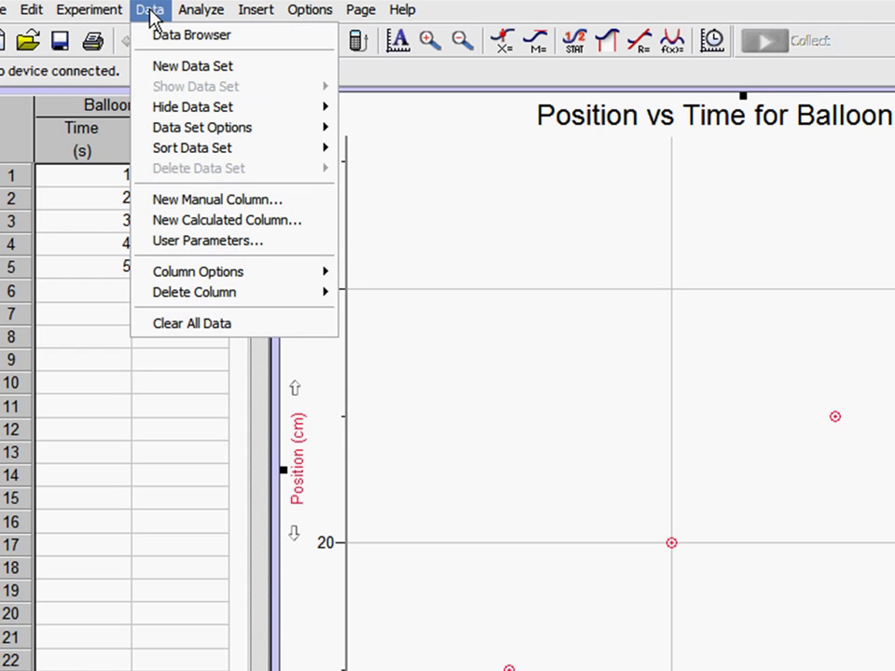
{"action": "left_click", "coordinate": [240, 228]}
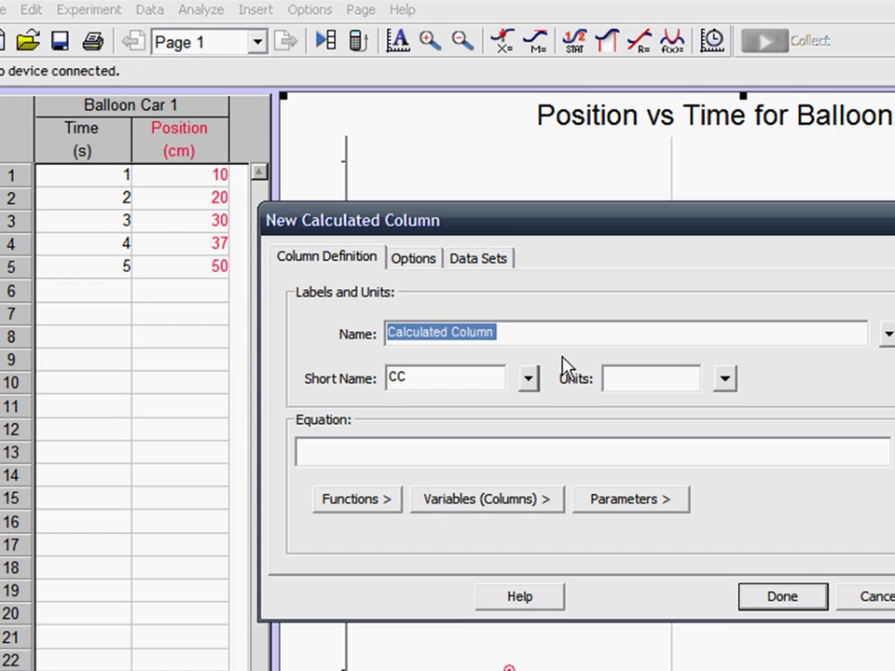
{"action": "type", "text": "Pos"}
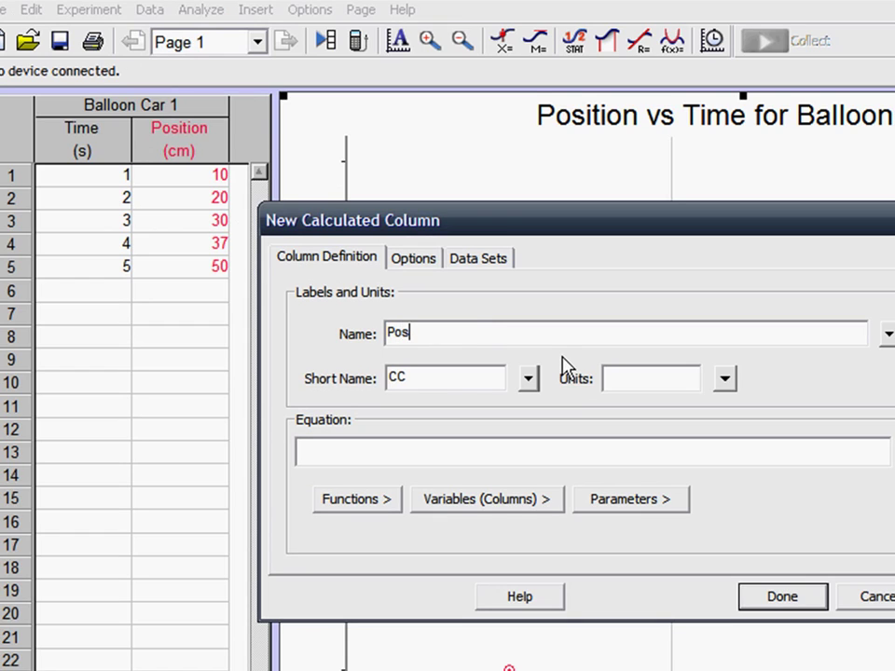
{"action": "type", "text": "ition"}
{"action": "key", "text": "Tab"}
{"action": "type", "text": "x"}
{"action": "left_click", "coordinate": [668, 386]}
{"action": "type", "text": "m"}
Set the equation to "Position"*.01 and create the Position1 column.
{"action": "left_click", "coordinate": [464, 455]}
{"action": "left_click", "coordinate": [543, 503]}
{"action": "left_click", "coordinate": [514, 523]}
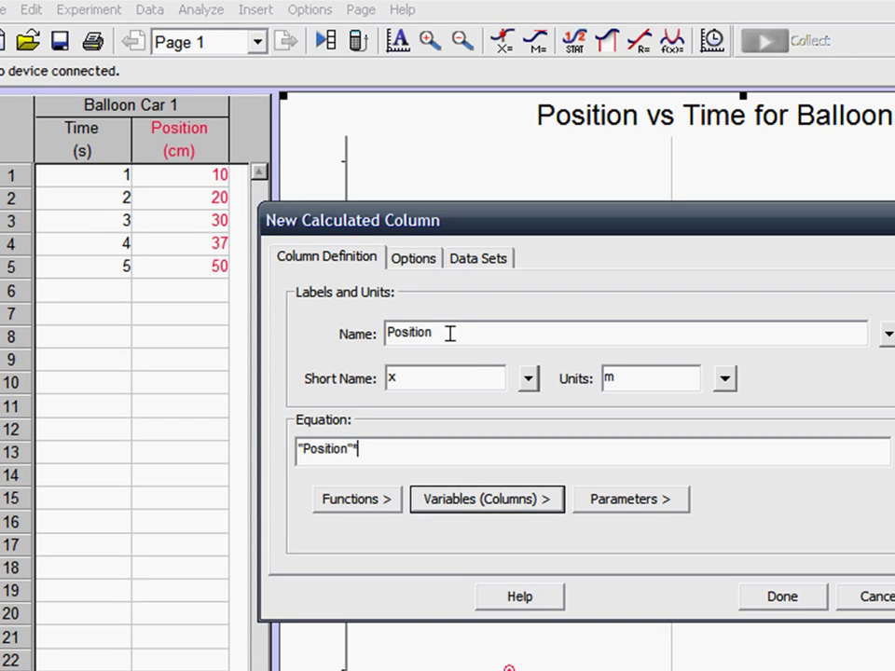
{"action": "type", "text": "*.01"}
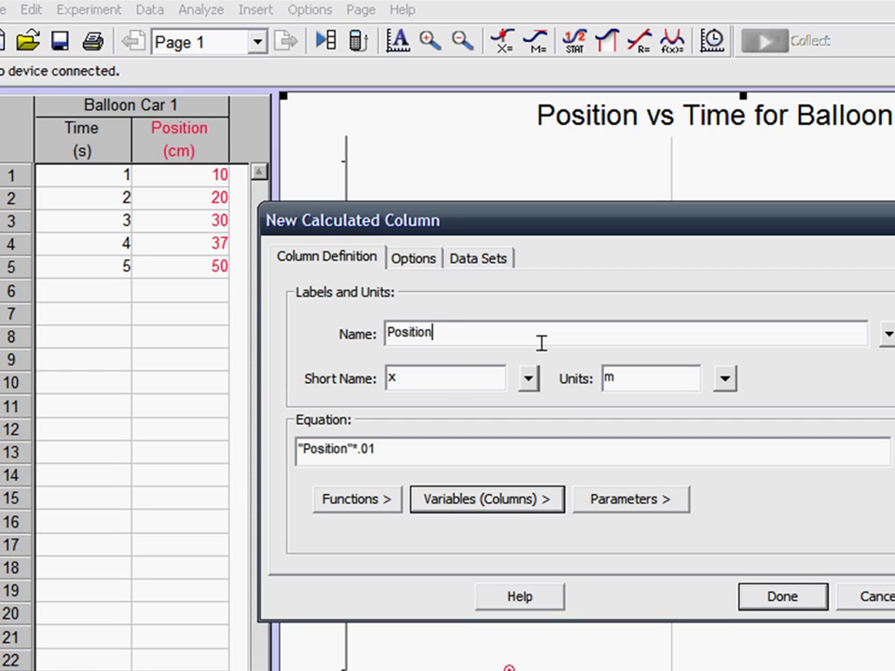
{"action": "type", "text": "1"}
{"action": "left_click", "coordinate": [797, 601]}
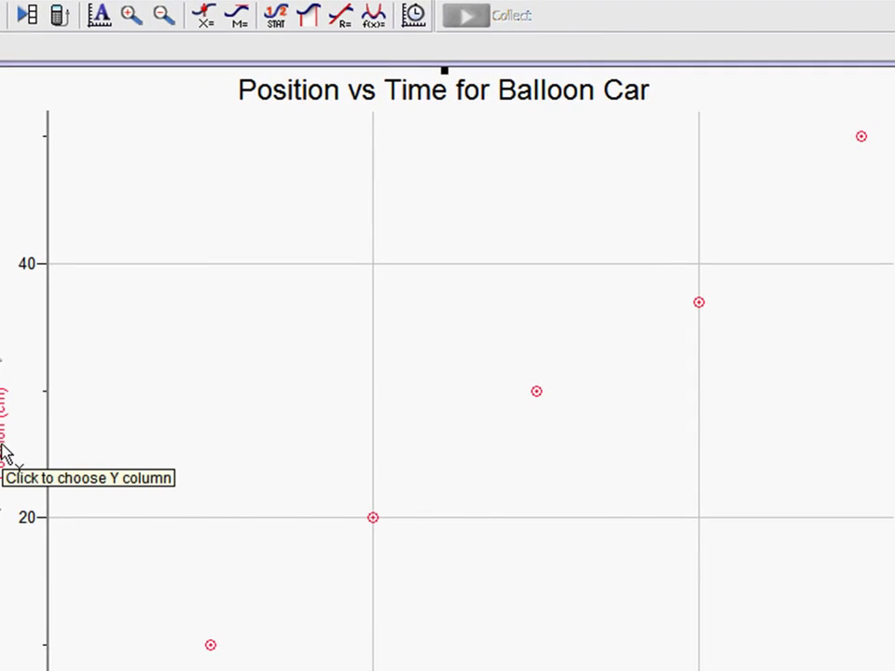
Plot Position1 on the y-axis, autoscale, and adjust the range so 0.5 m fits.
{"action": "left_click", "coordinate": [2, 452]}
{"action": "left_click", "coordinate": [8, 457]}
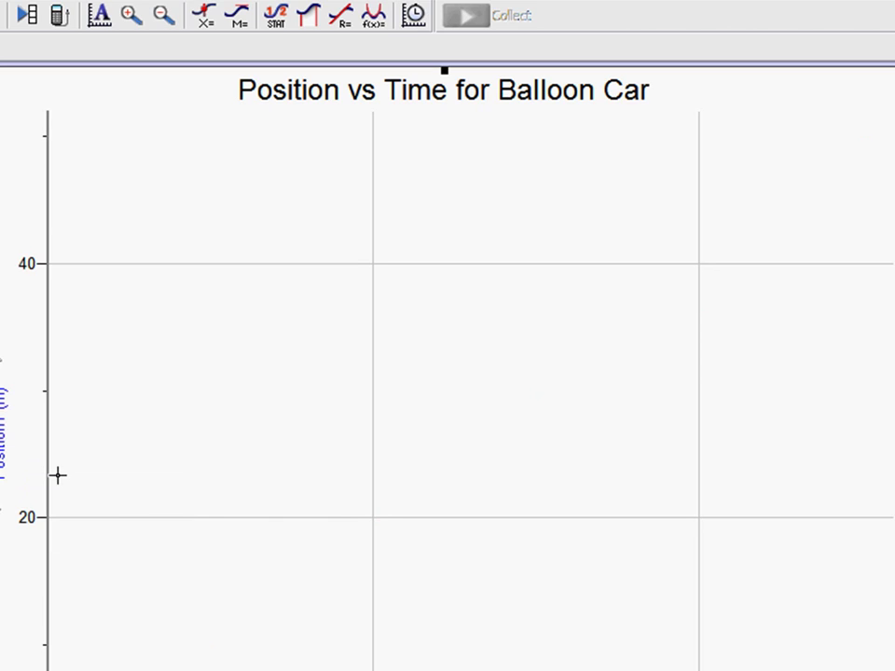
{"action": "left_click", "coordinate": [103, 16]}
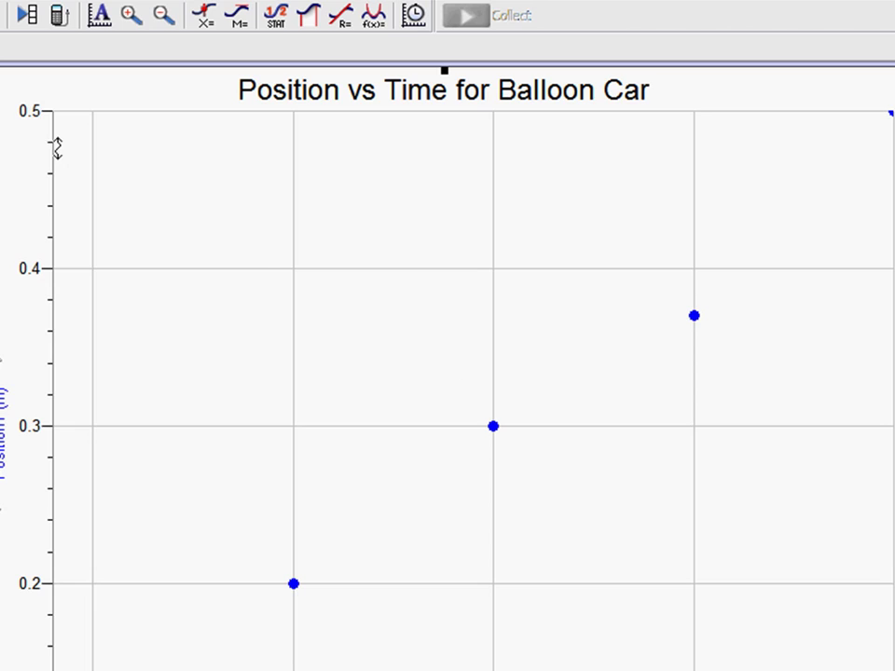
{"action": "left_click_drag", "start_coordinate": [49, 143], "coordinate": [48, 154]}
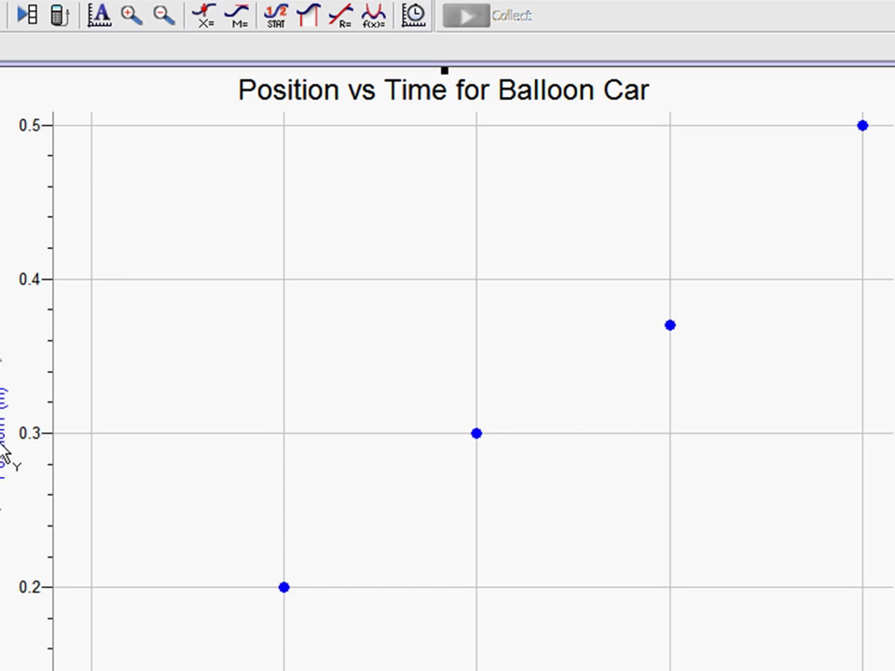
Label the graph's vertical axis "Position (m)" through the y-axis settings.
{"action": "left_click", "coordinate": [3, 449]}
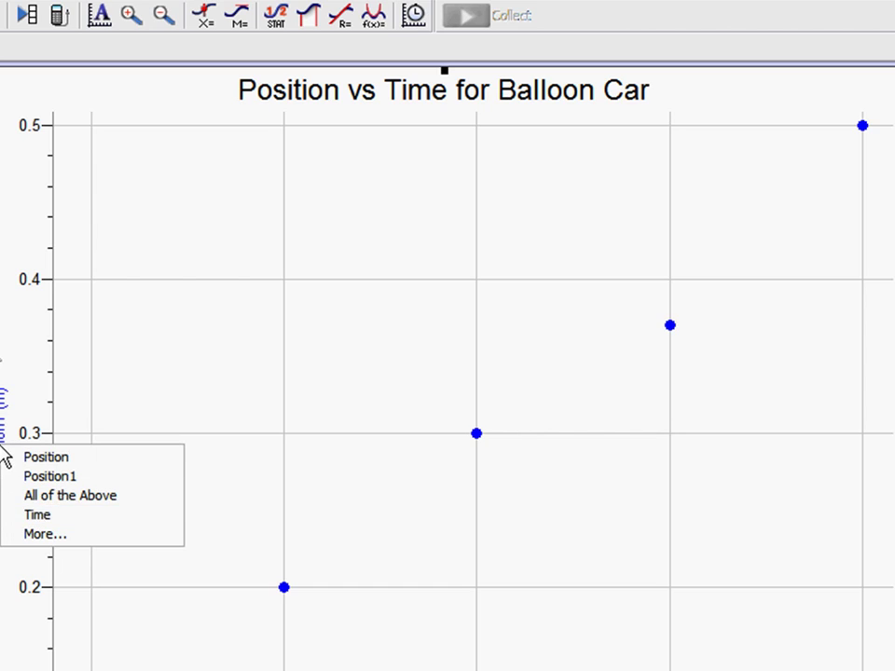
{"action": "left_click", "coordinate": [47, 534]}
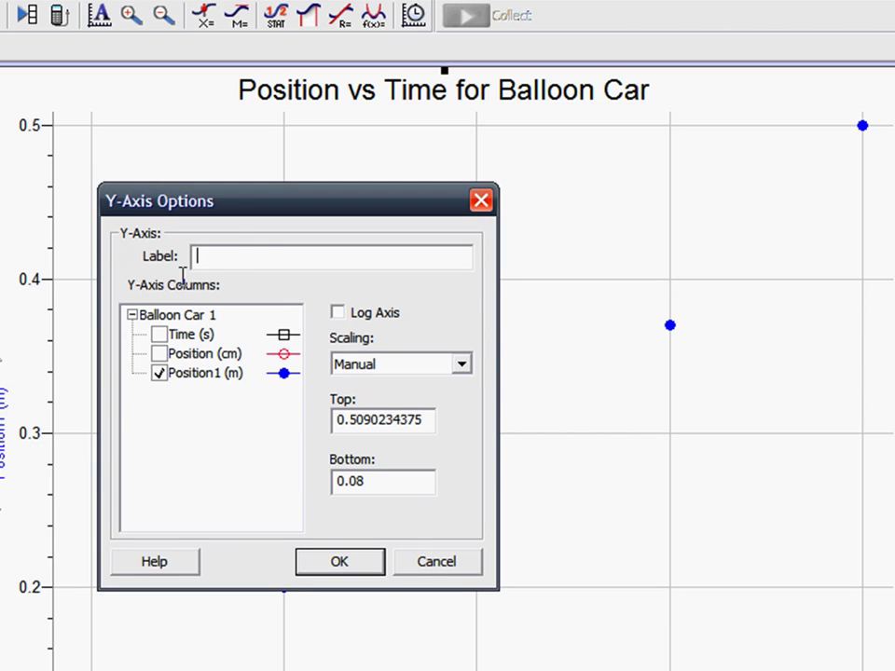
{"action": "left_click", "coordinate": [264, 255]}
{"action": "type", "text": "Position (m"}
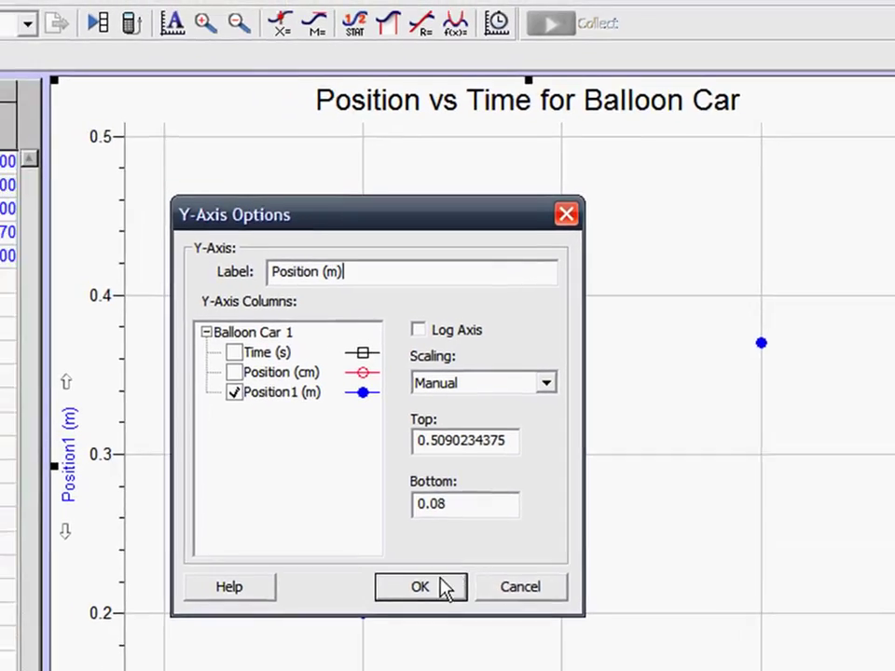
{"action": "left_click", "coordinate": [361, 564]}
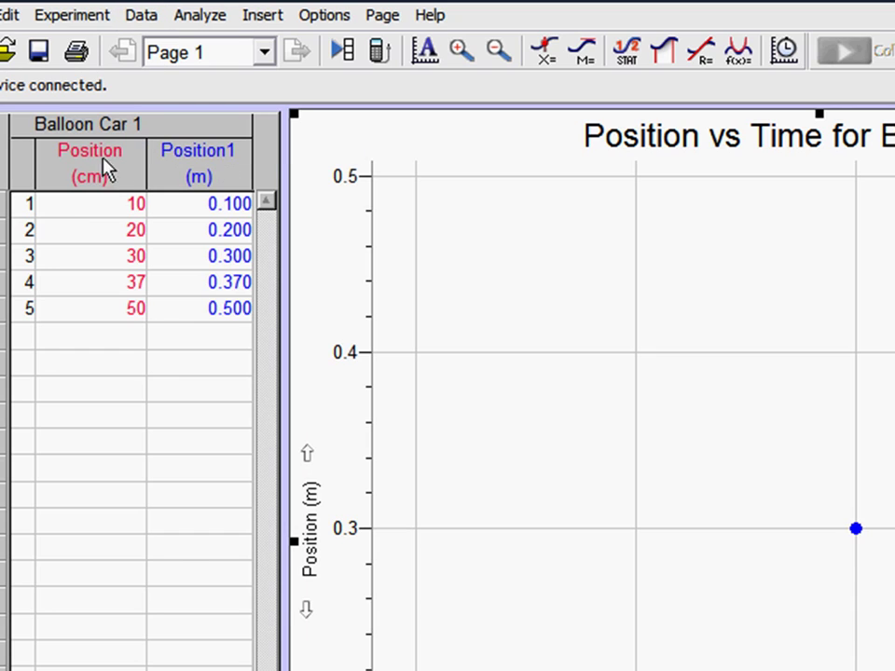
Add a new empty data set and widen the table to show both sets.
{"action": "left_click", "coordinate": [139, 16]}
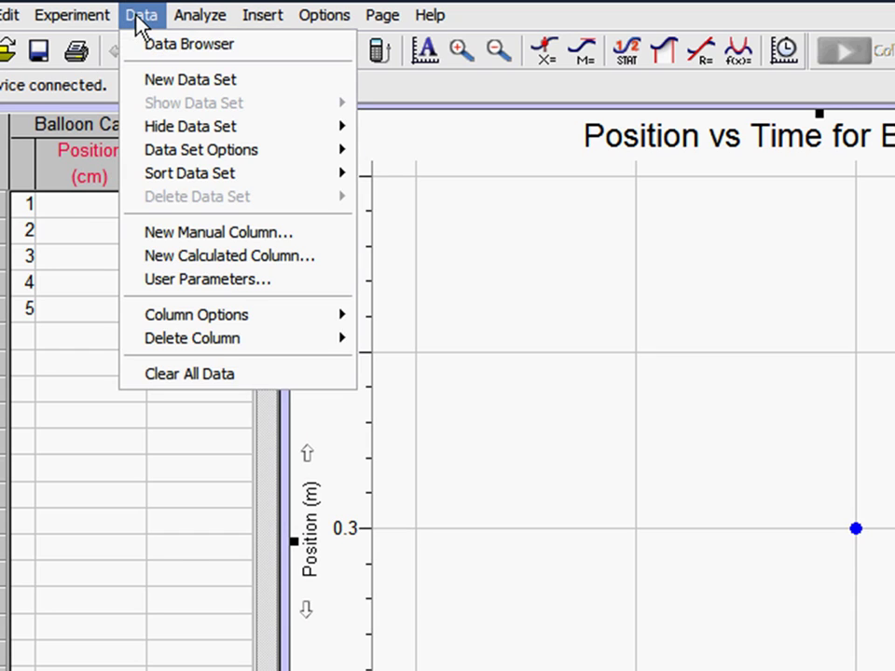
{"action": "left_click", "coordinate": [182, 81]}
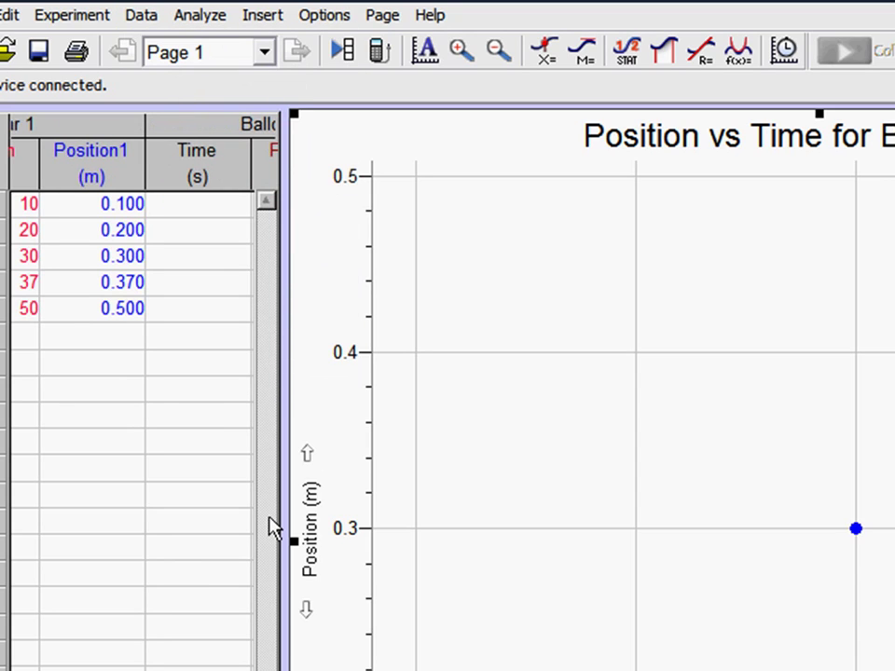
{"action": "left_click_drag", "start_coordinate": [275, 527], "coordinate": [668, 589]}
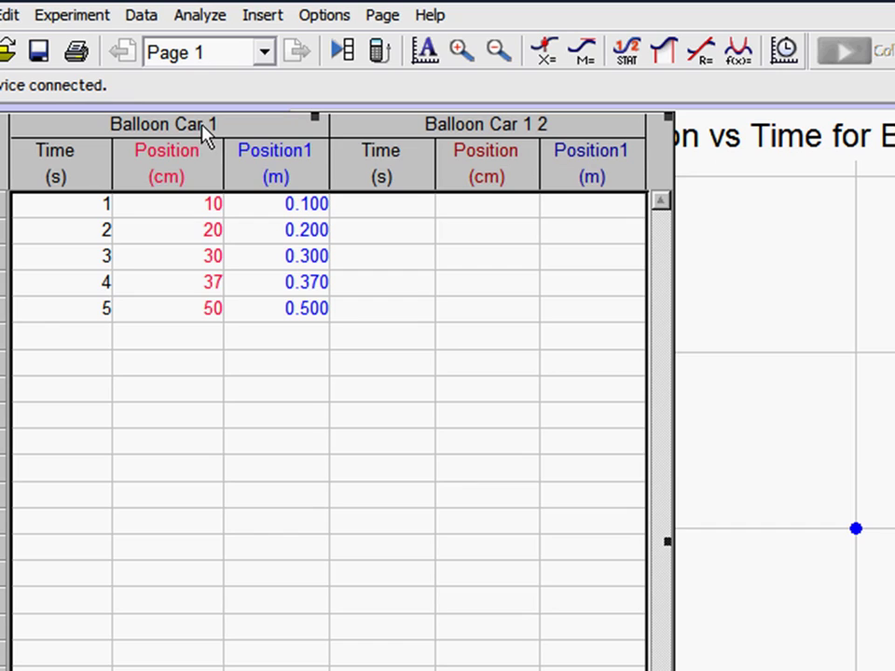
Rename the new data set to "Balloon Car 2".
{"action": "double_click", "coordinate": [477, 129]}
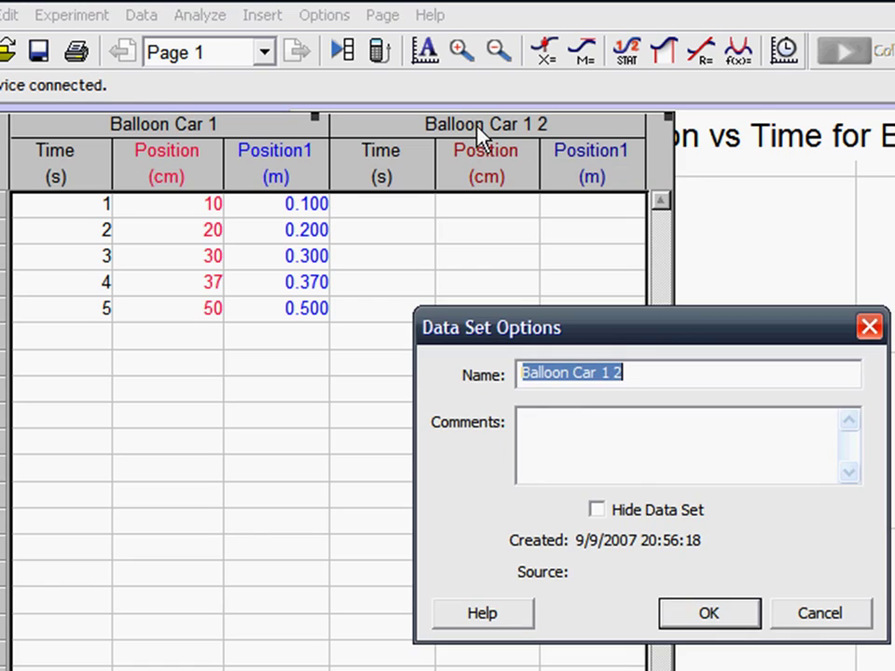
{"action": "left_click", "coordinate": [613, 373]}
{"action": "key", "text": "BackSpace"}
{"action": "key", "text": "BackSpace"}
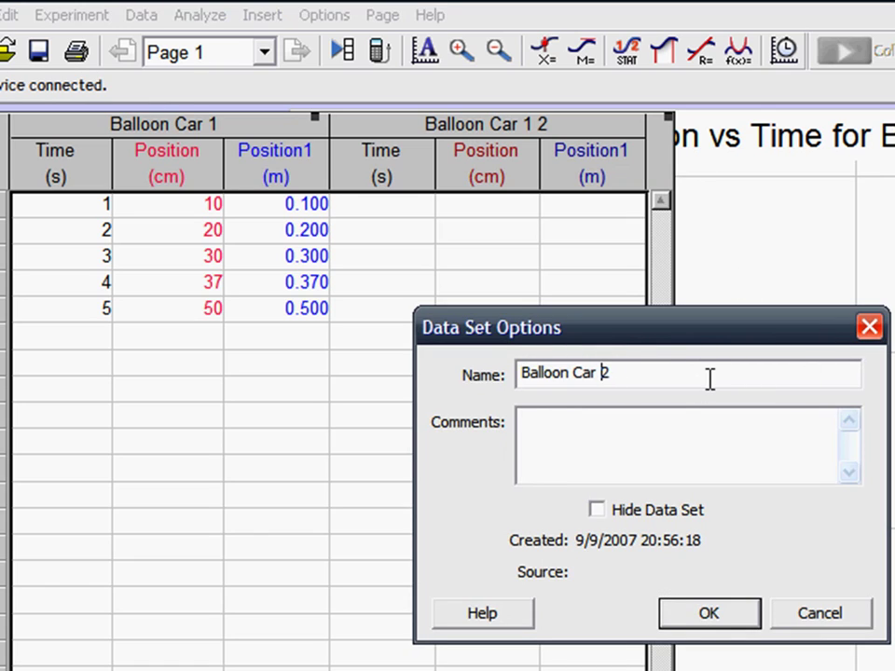
{"action": "left_click", "coordinate": [710, 614]}
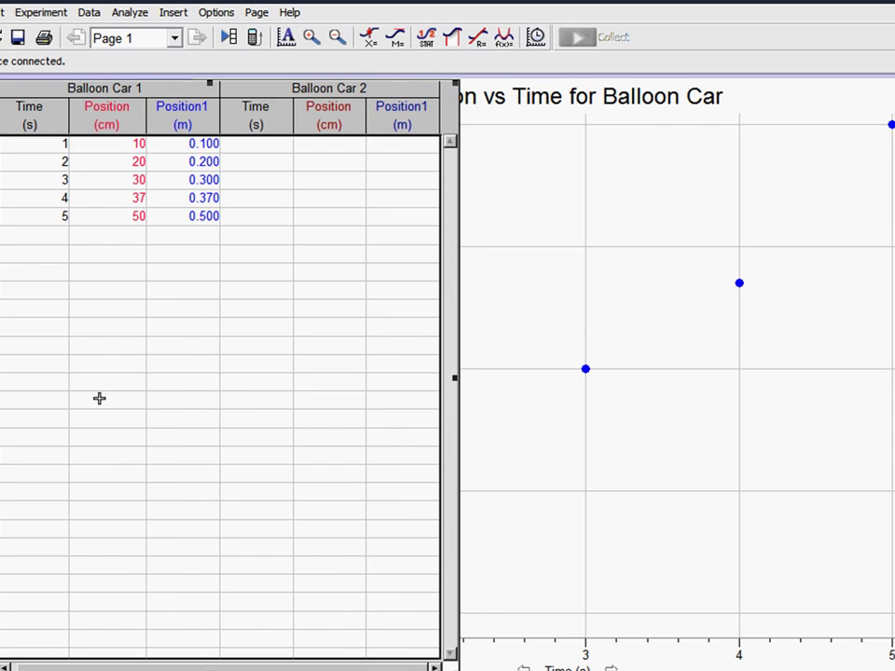
Cut the graph from Page 1 and add a blank Page 2 after the current page.
{"action": "left_click", "coordinate": [100, 397]}
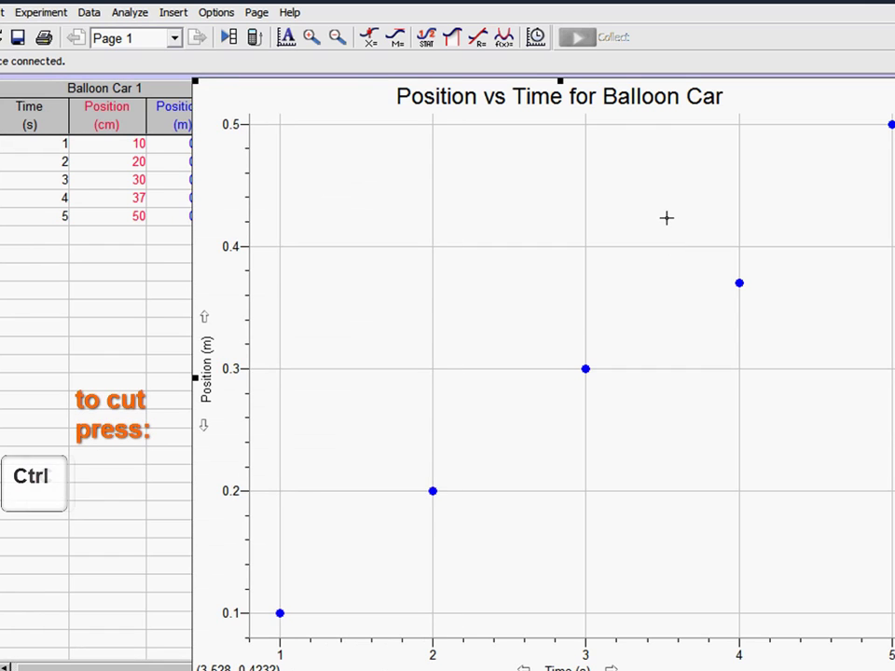
{"action": "key", "text": "ctrl+x"}
{"action": "left_click", "coordinate": [244, 15]}
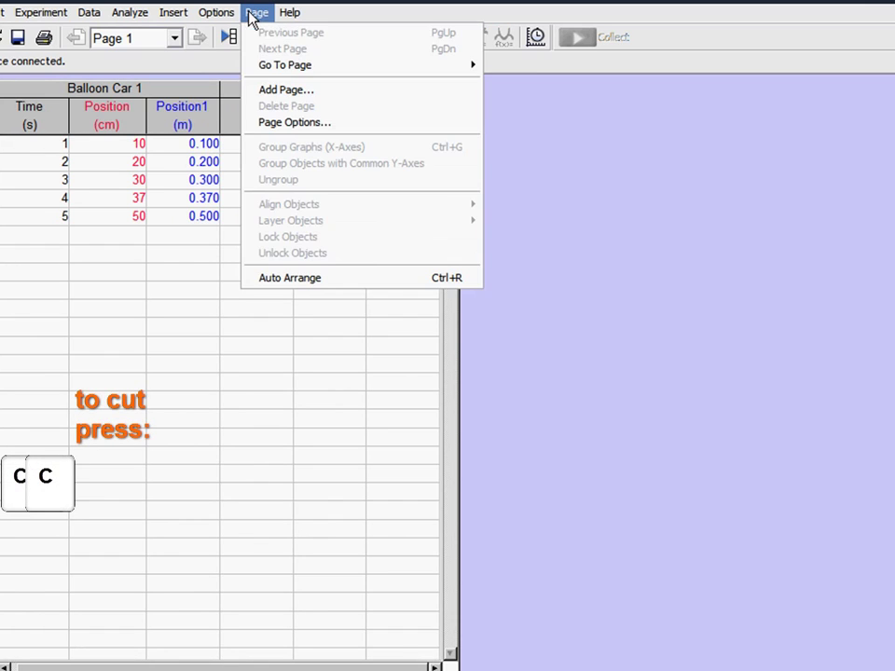
{"action": "left_click", "coordinate": [296, 88]}
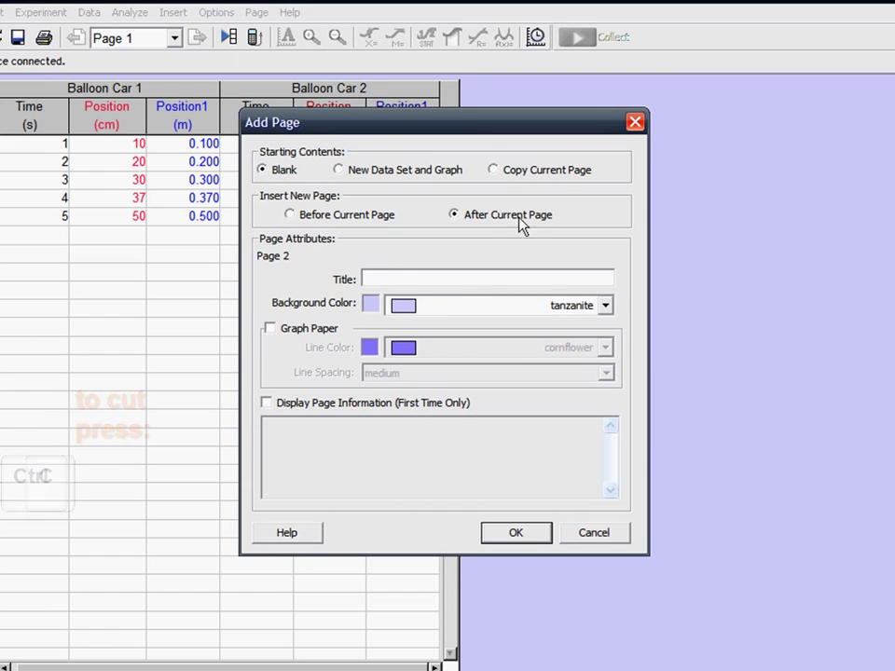
{"action": "left_click", "coordinate": [535, 534]}
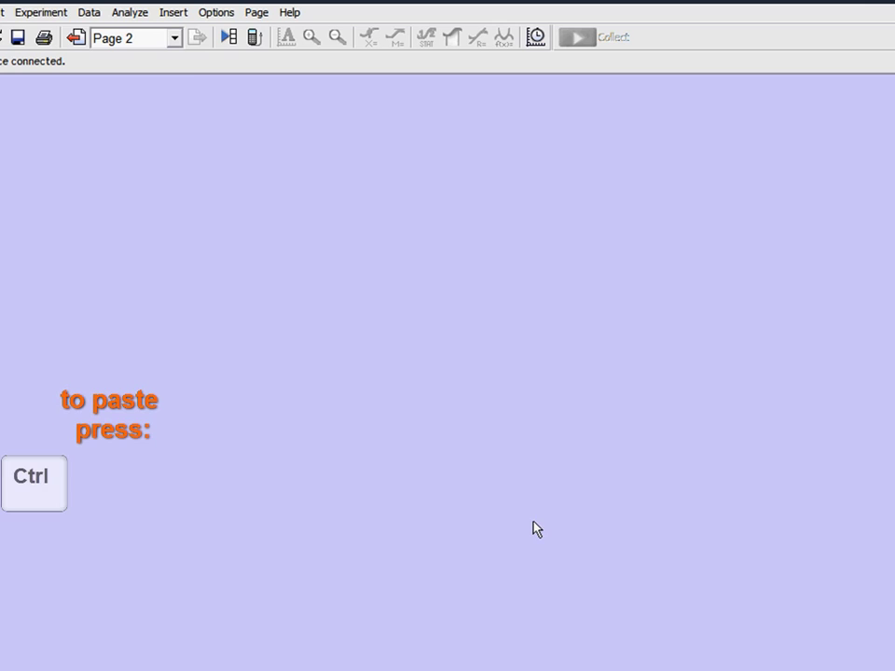
Paste the Position vs Time graph onto Page 2, then return to Page 1.
{"action": "key", "text": "ctrl+v"}
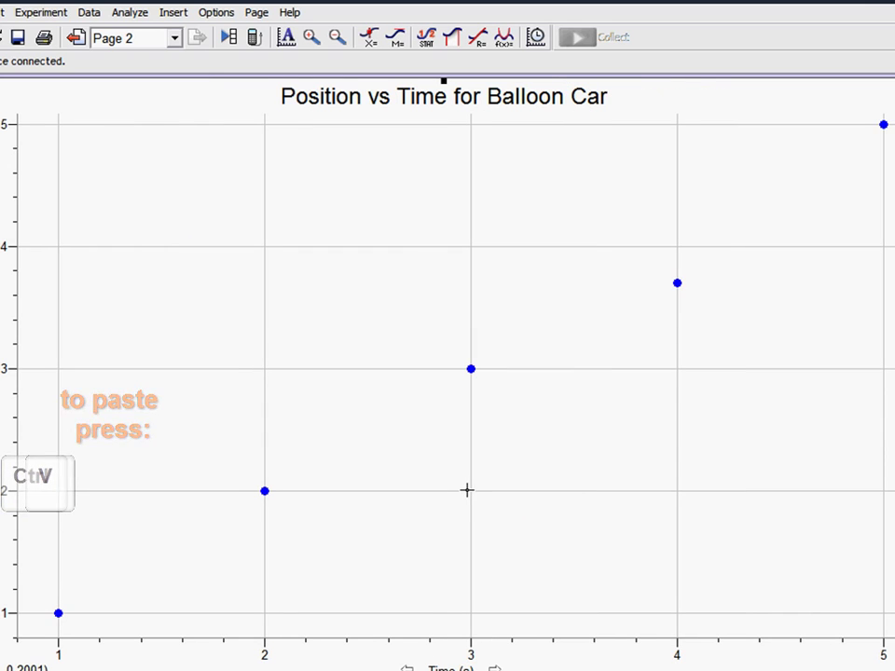
{"action": "left_click", "coordinate": [76, 39]}
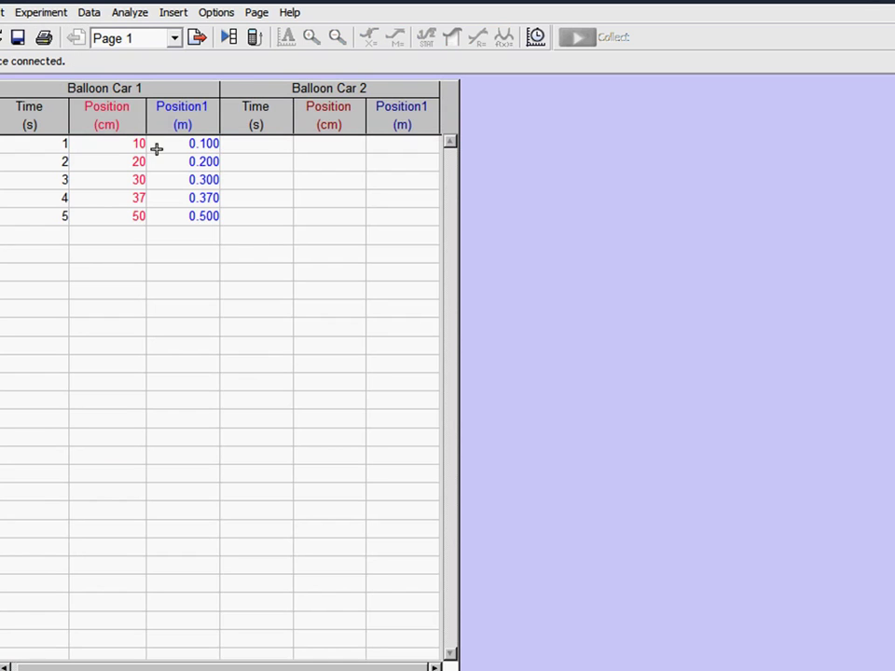